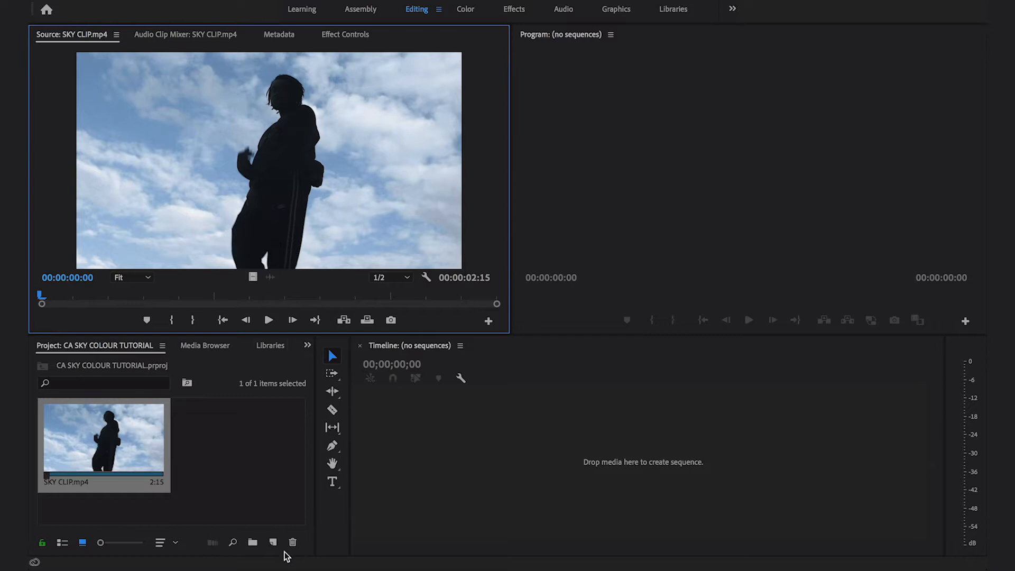
- Create a sequence from SKY CLIP.mp4 and place a copy of the clip directly after the original on V1
drag(98, 444, 344, 549)
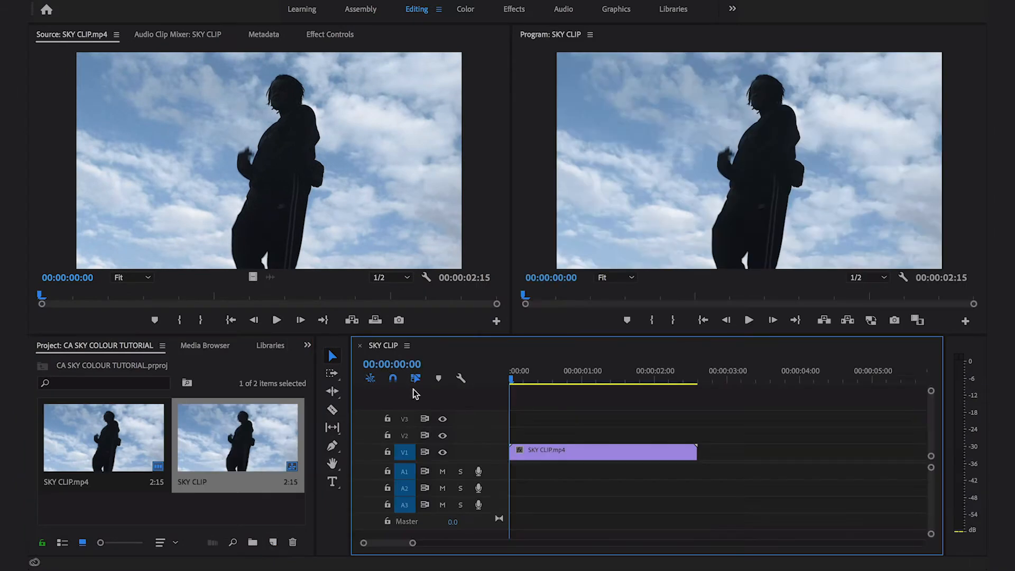
click(630, 452)
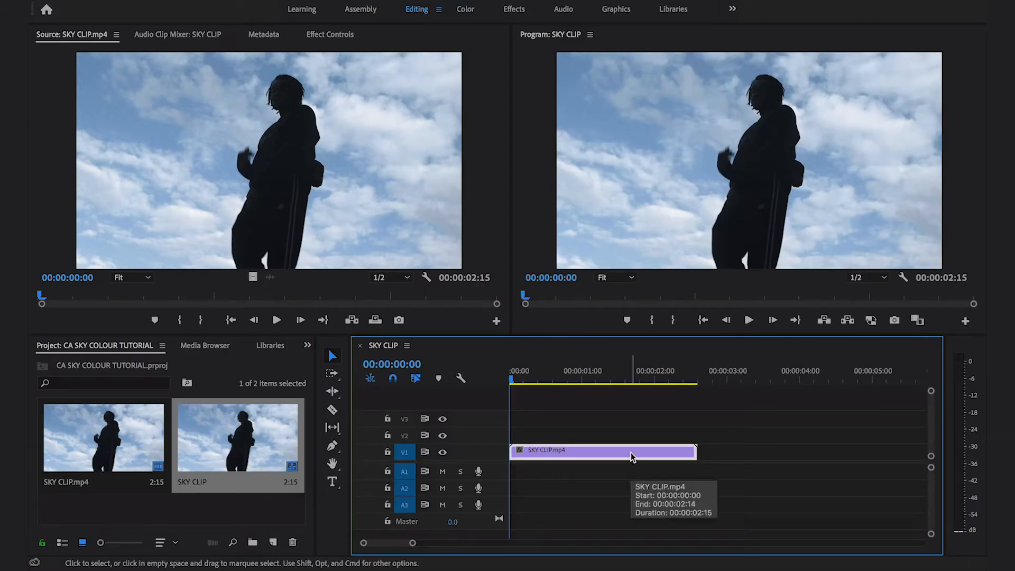
key(minus)
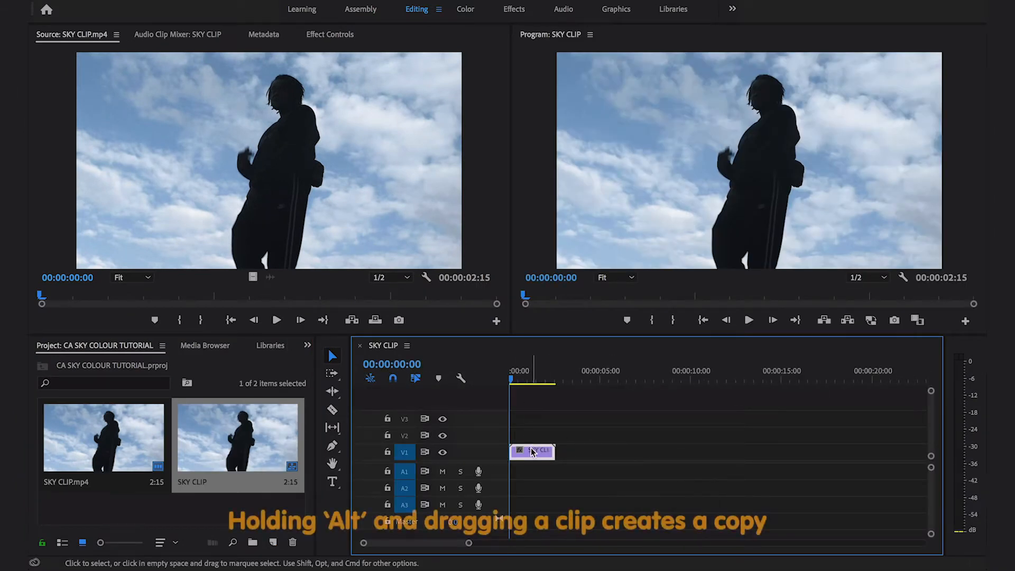
drag(533, 451, 580, 451)
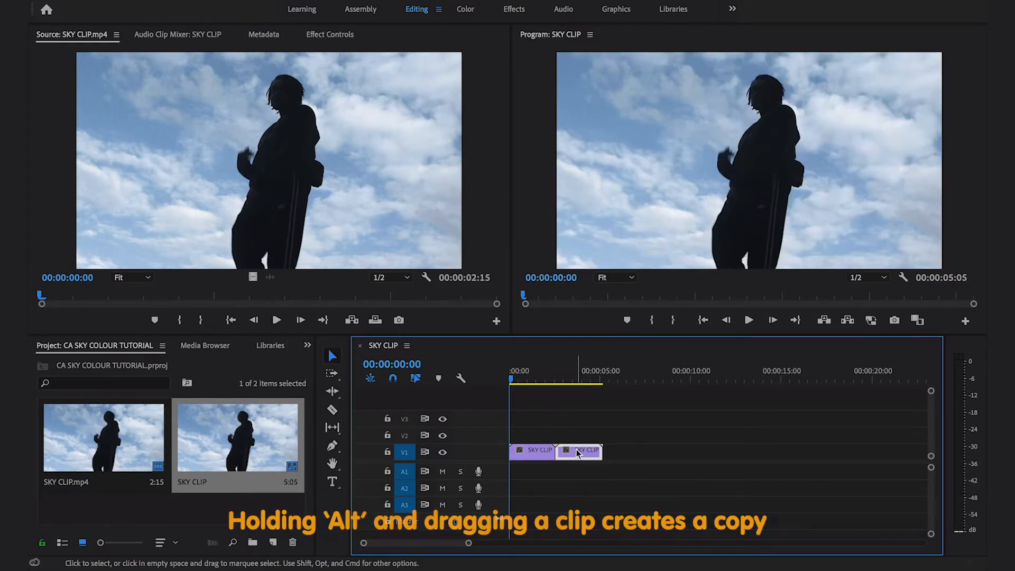
click(616, 443)
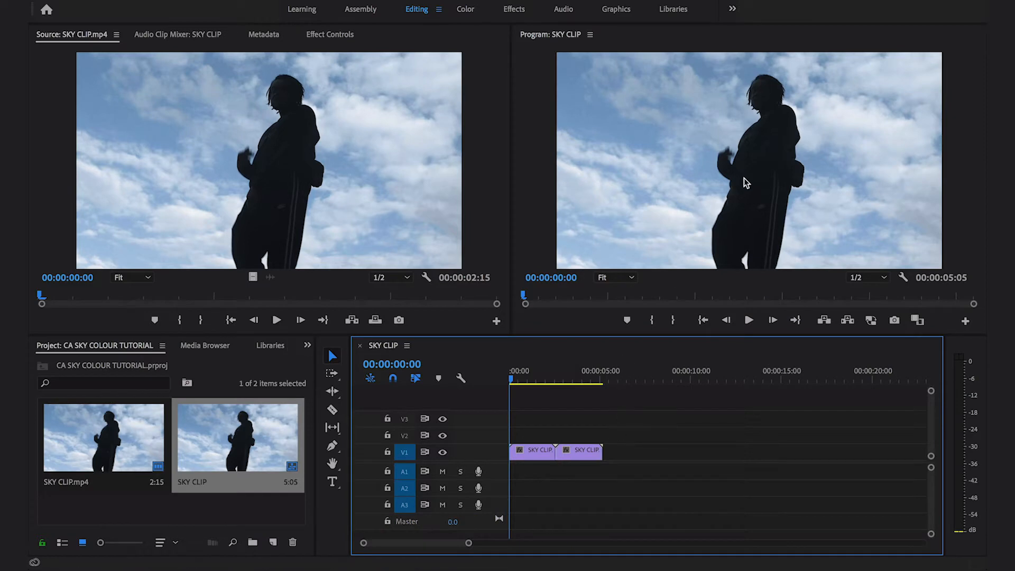
- Play the whole sequence in the maximized Program monitor, restore the layout and return the playhead to the start
click(743, 179)
key(grave)
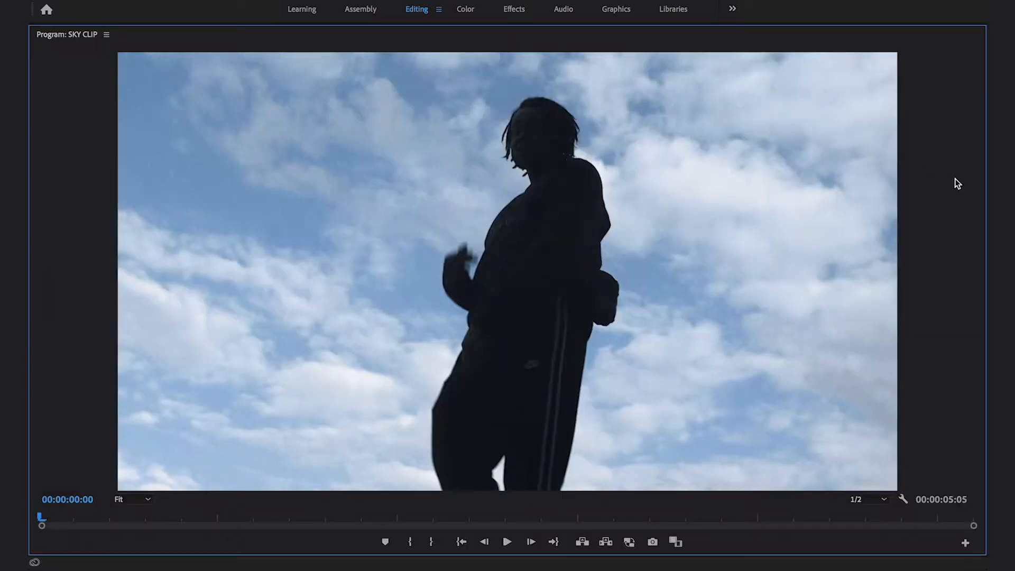
key(space)
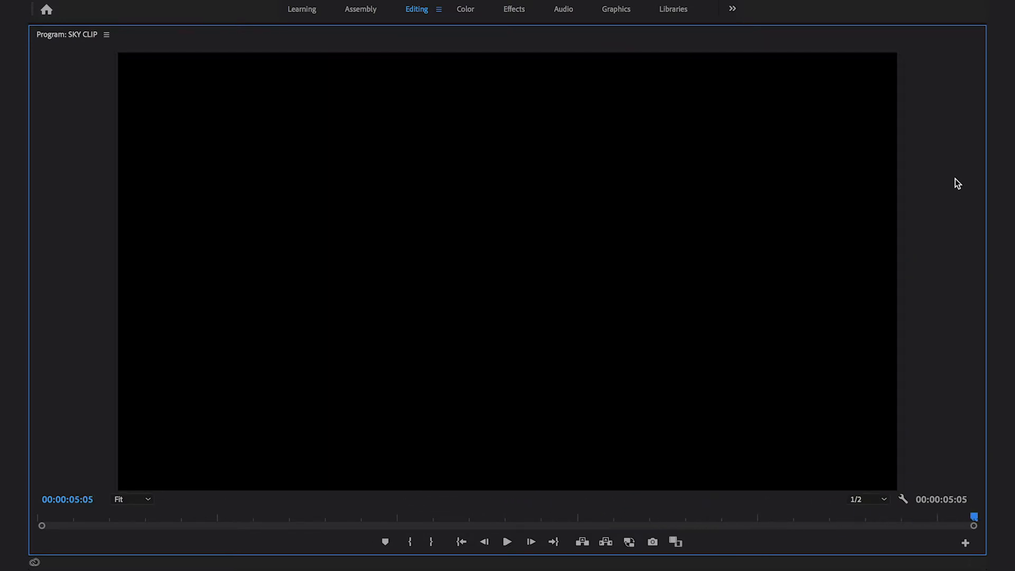
key(grave)
drag(528, 364, 487, 363)
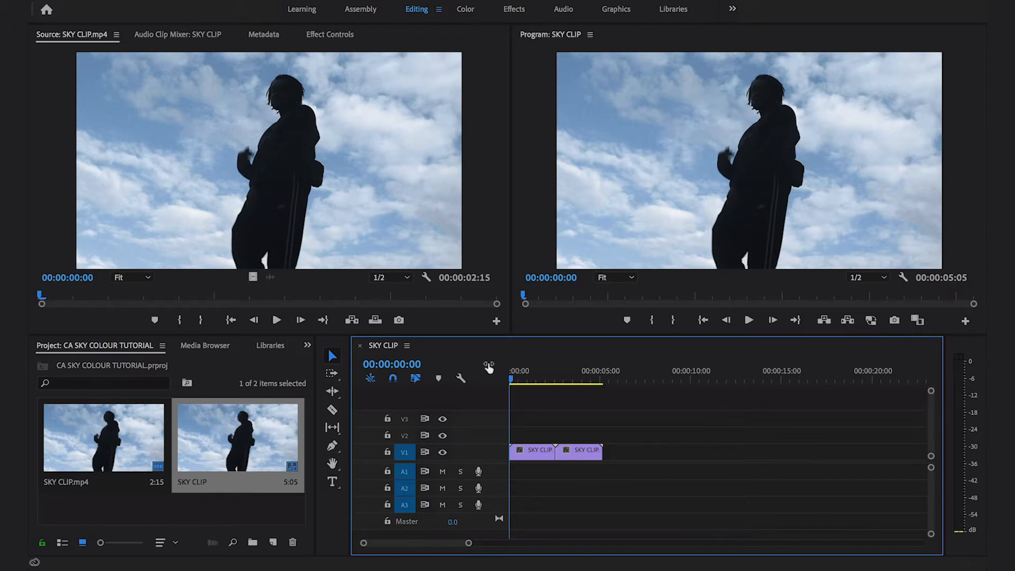
- Create an adjustment layer, place it on V2 above both clips and extend it to the end of the second clip
click(296, 511)
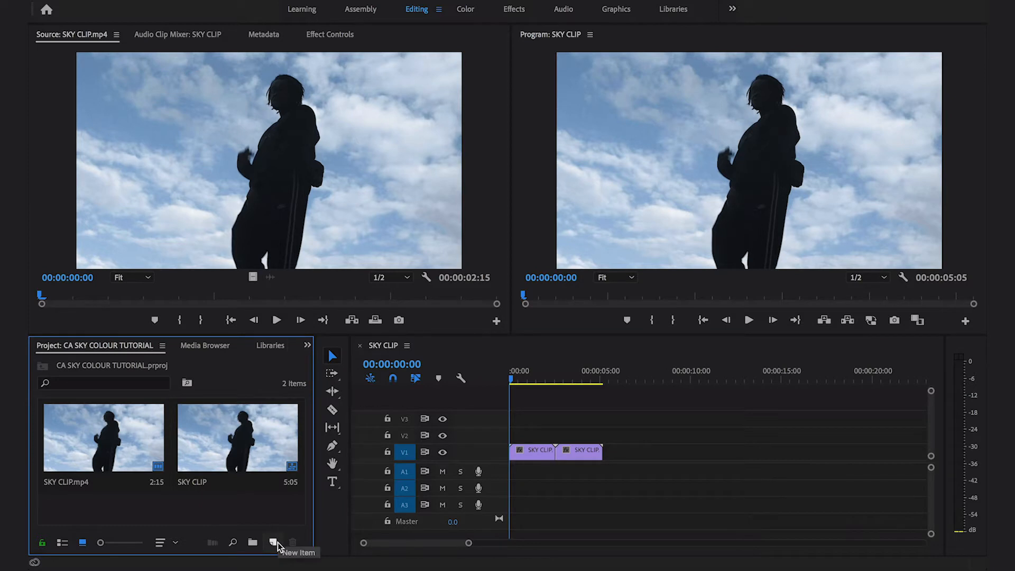
click(276, 543)
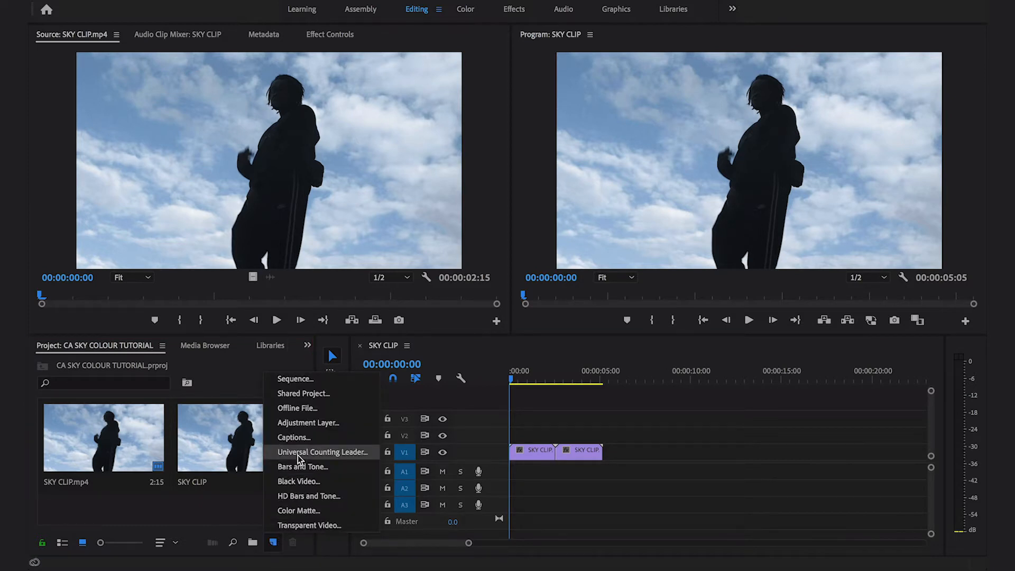
click(307, 424)
key(Return)
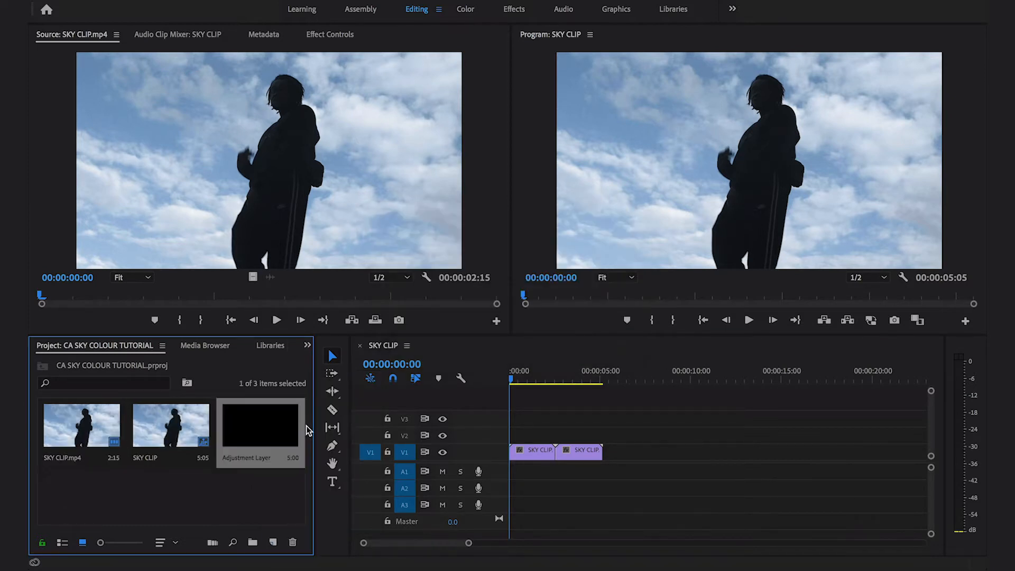
drag(292, 429, 502, 439)
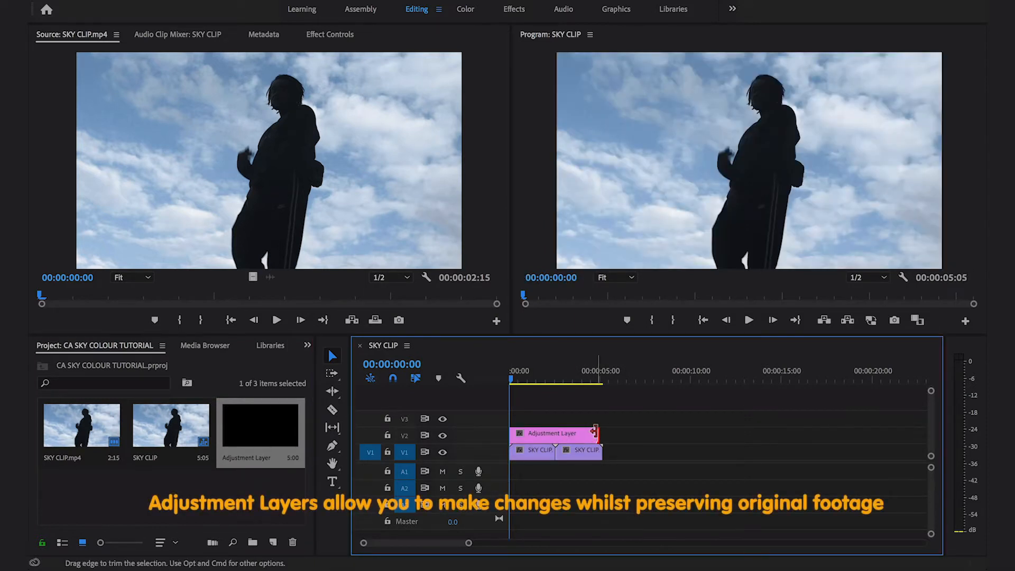
drag(596, 433, 596, 432)
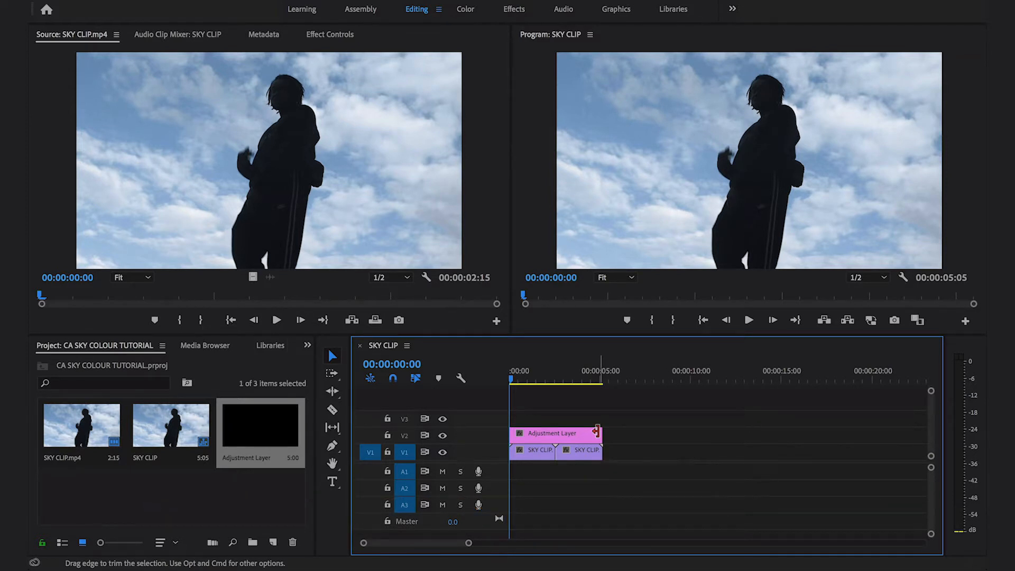
- Split the adjustment layer at the cut between the two clips and delete its first half
click(568, 440)
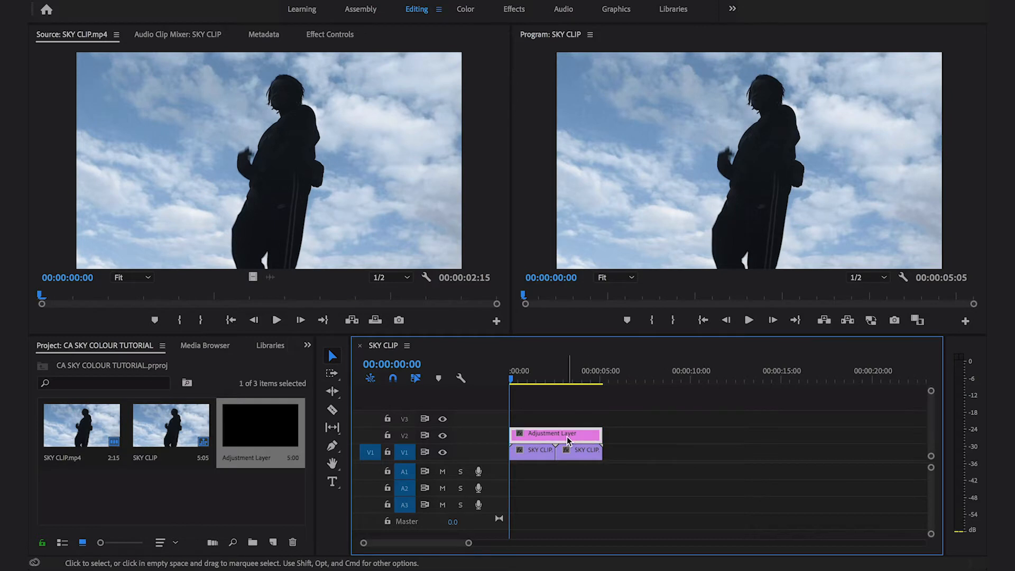
key(c)
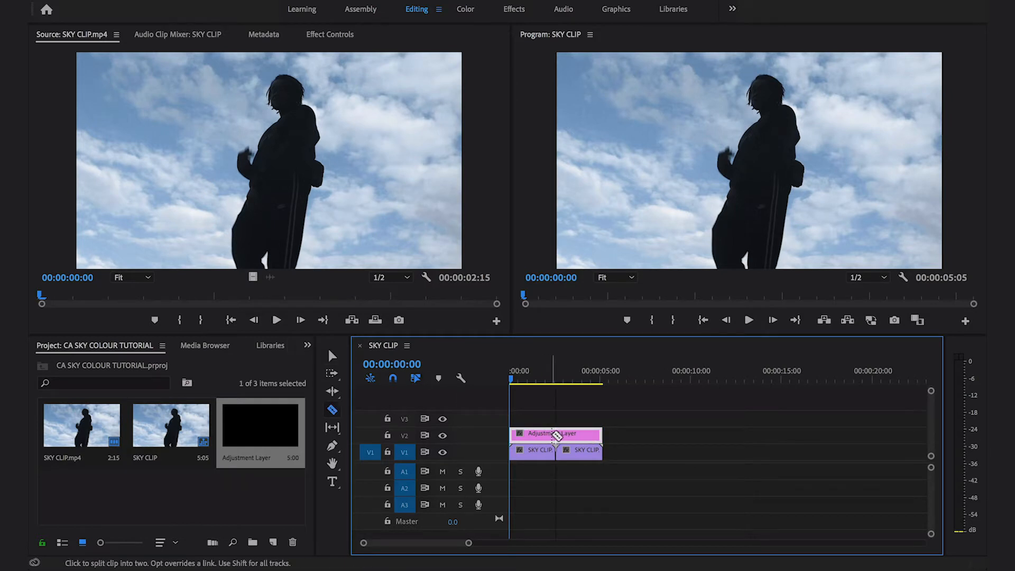
key(super+s)
click(555, 433)
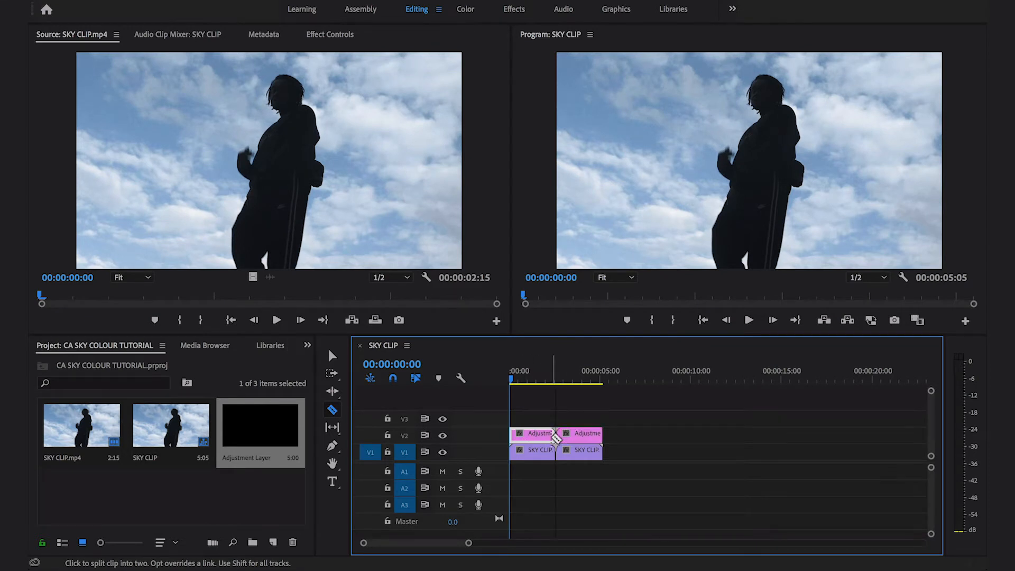
key(v)
click(543, 434)
key(Delete)
- Position the playhead at 00:00:04:05, find the Change Color video effect and apply it to the adjustment layer
click(587, 374)
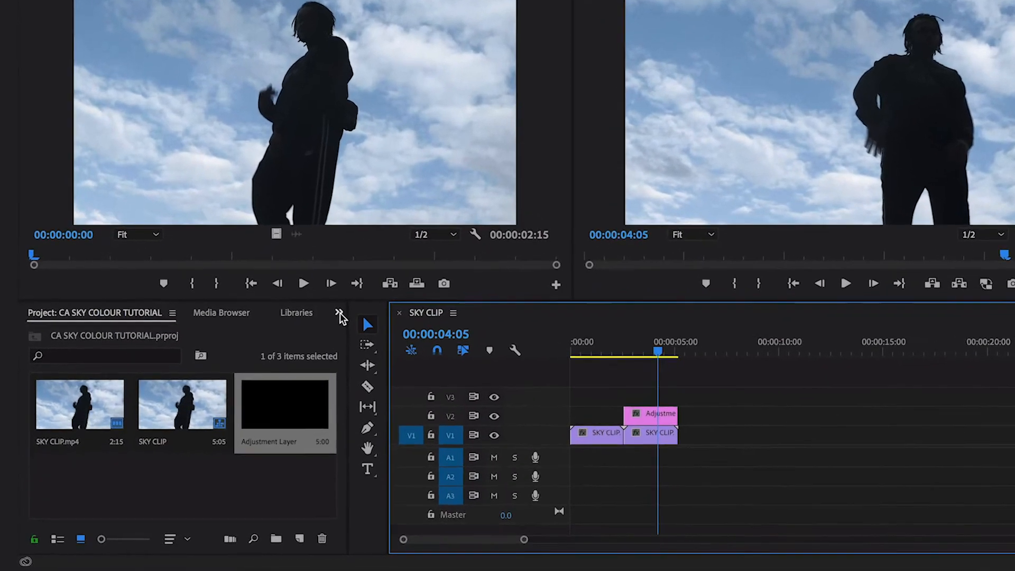
click(307, 347)
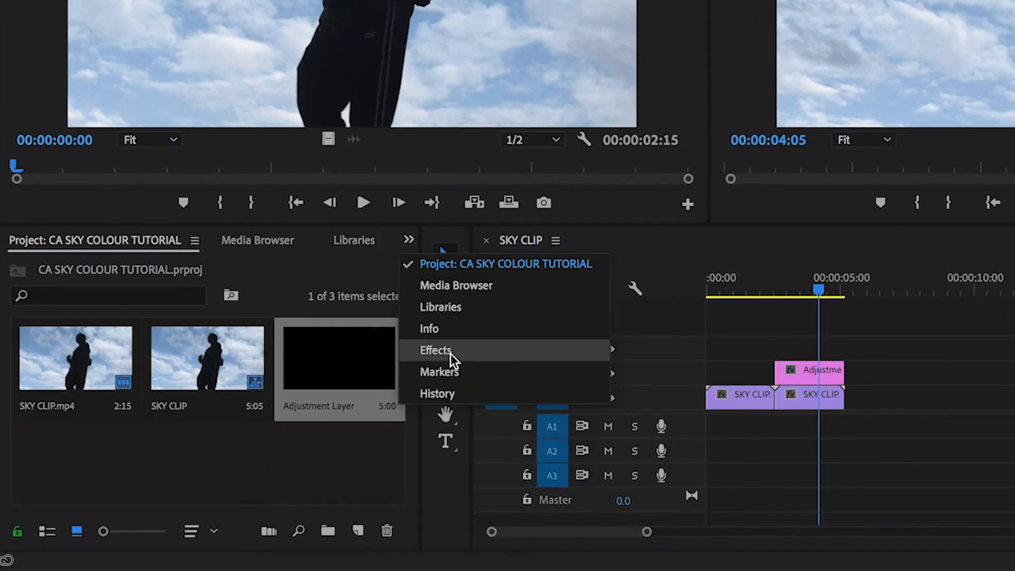
click(450, 353)
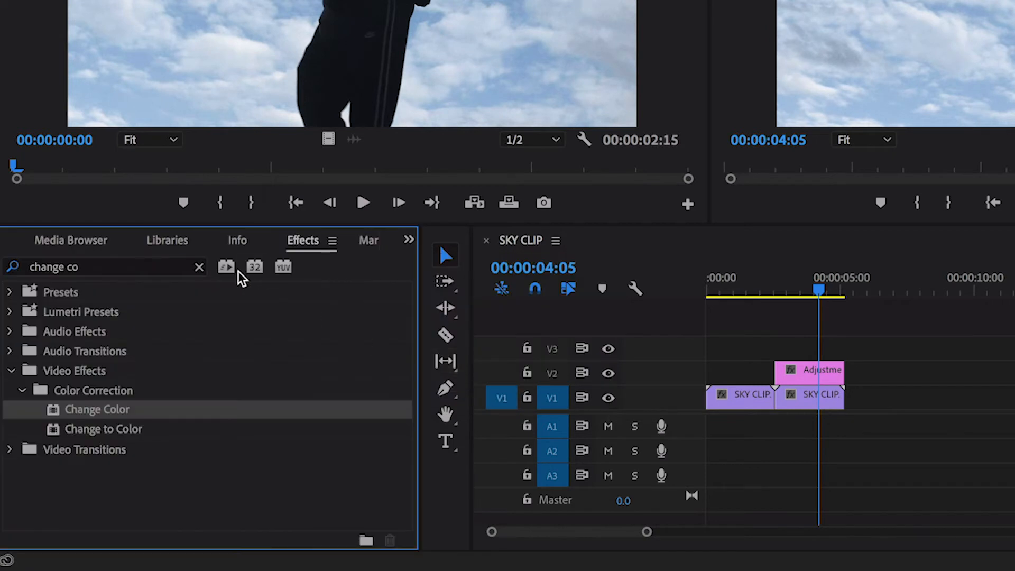
click(200, 267)
click(181, 267)
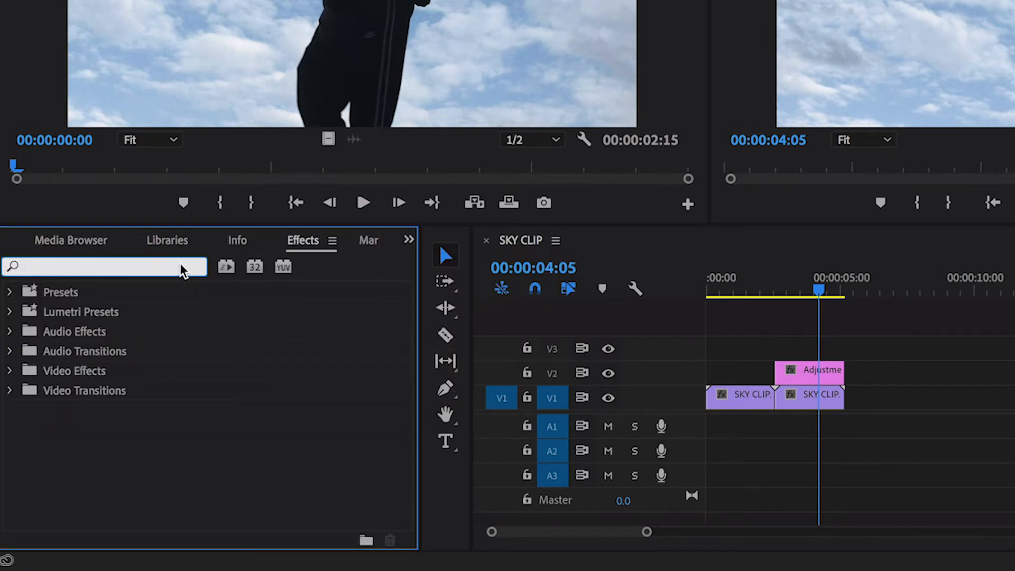
text(change color)
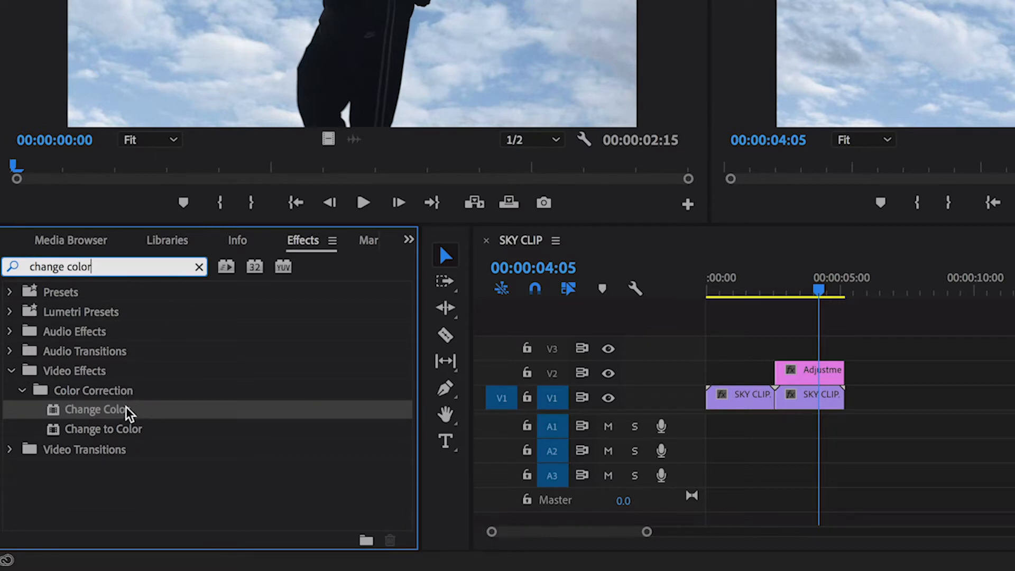
drag(127, 411, 834, 372)
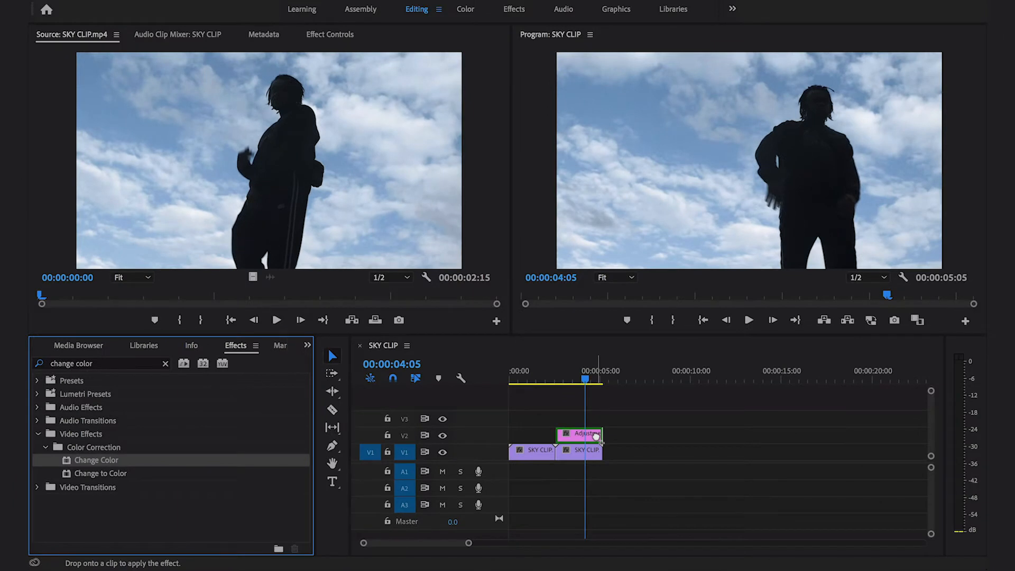
drag(596, 434, 596, 435)
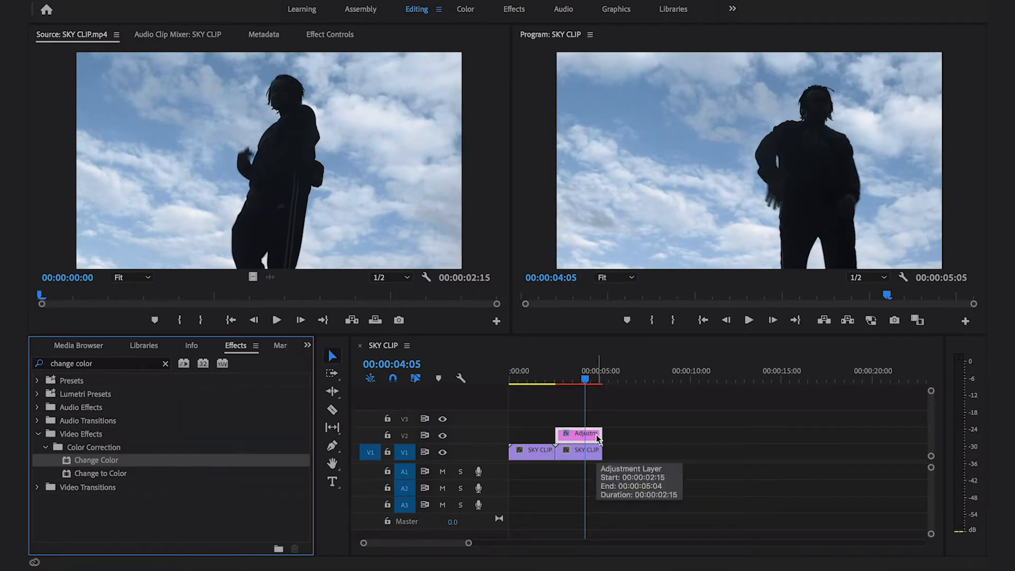
- In the Change Color effect, sample the blue sky as Color To Change and set Match Colors to Using Hue
click(327, 33)
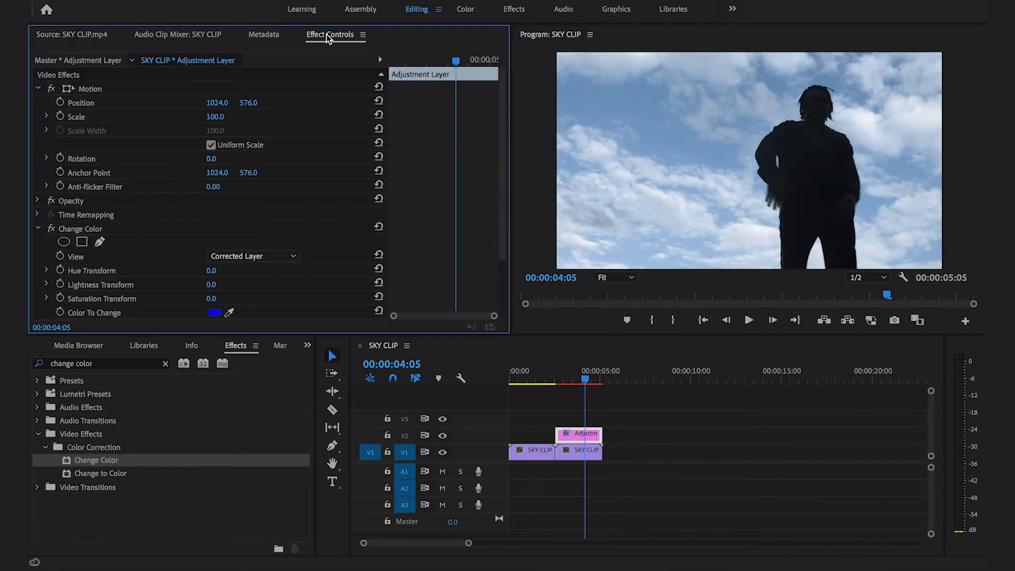
scroll(328, 262, down, 3)
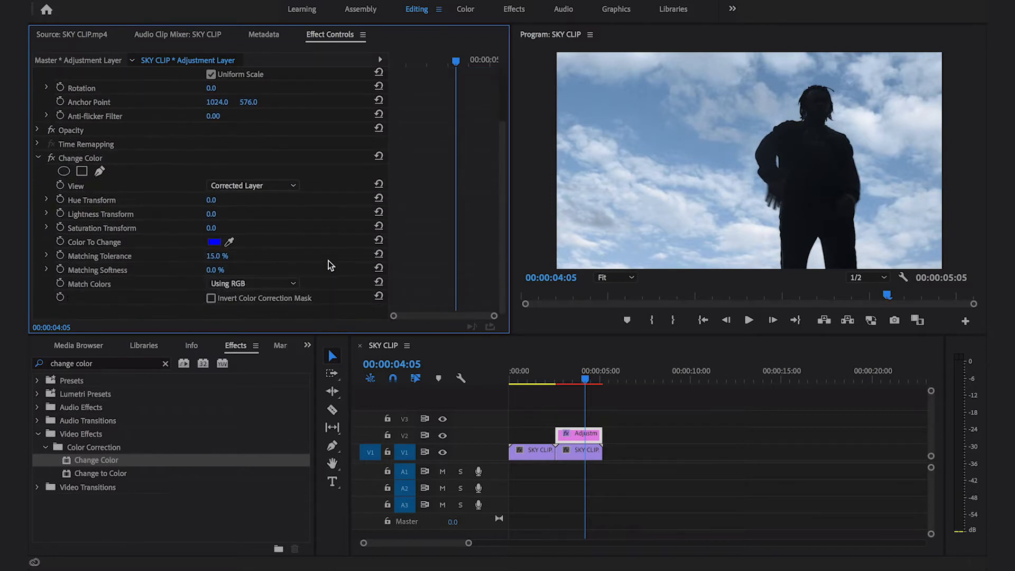
click(147, 153)
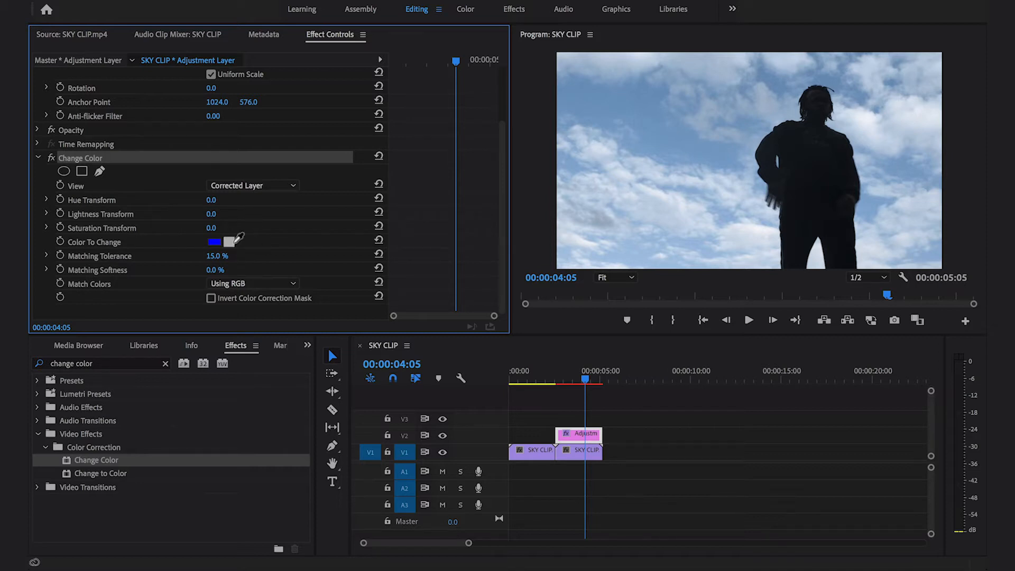
click(234, 240)
drag(282, 227, 641, 107)
click(245, 285)
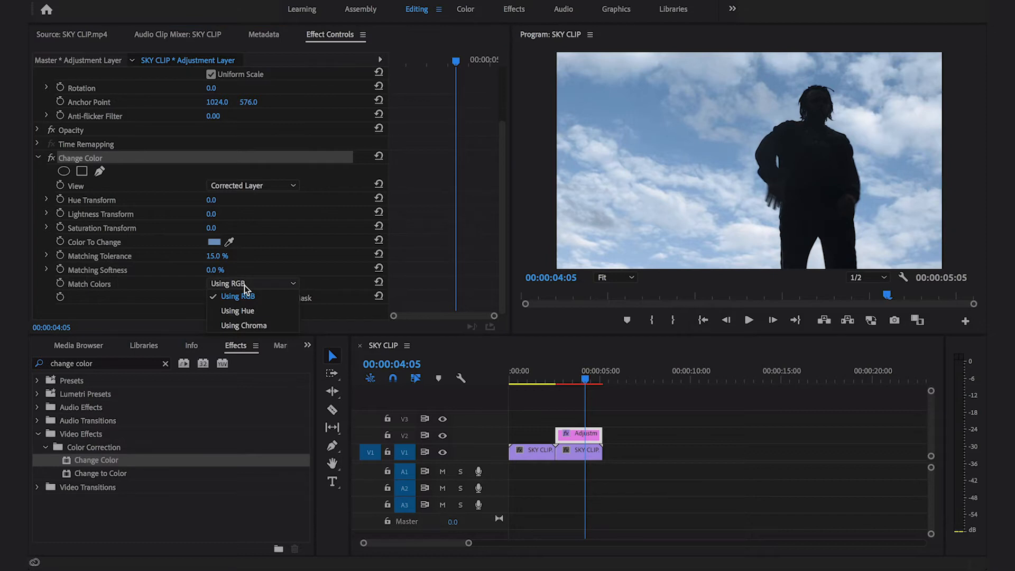
click(264, 310)
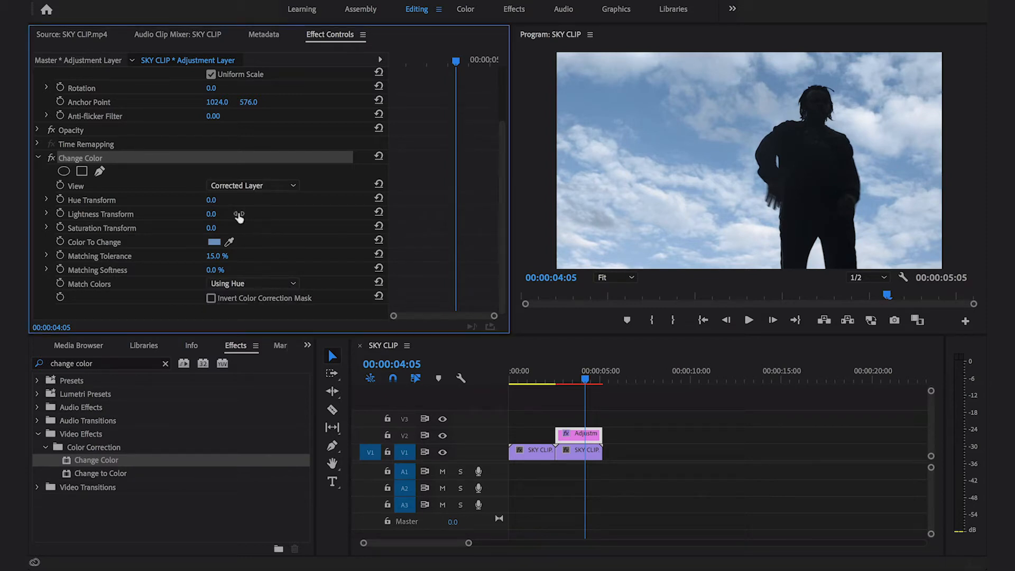
- Set the Change Color effect's Hue Transform to -42.0 and play the sequence from the start to preview it
drag(213, 201, 172, 201)
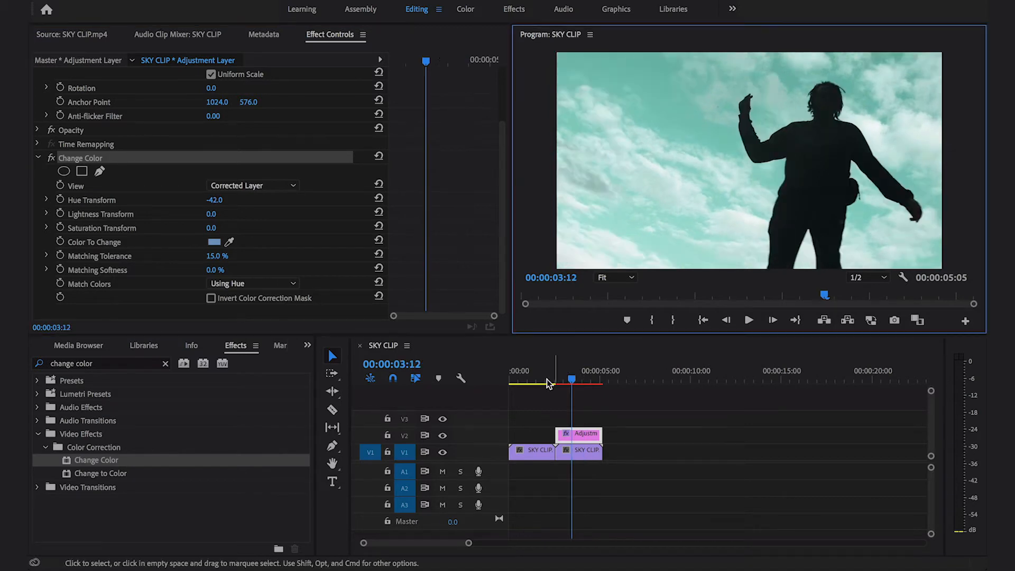
drag(547, 379, 467, 369)
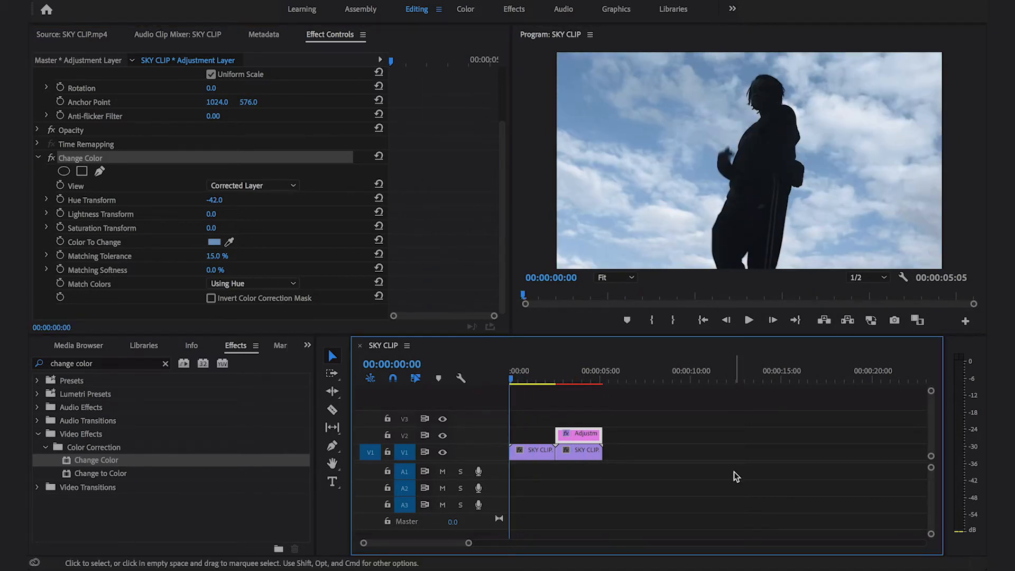
key(space)
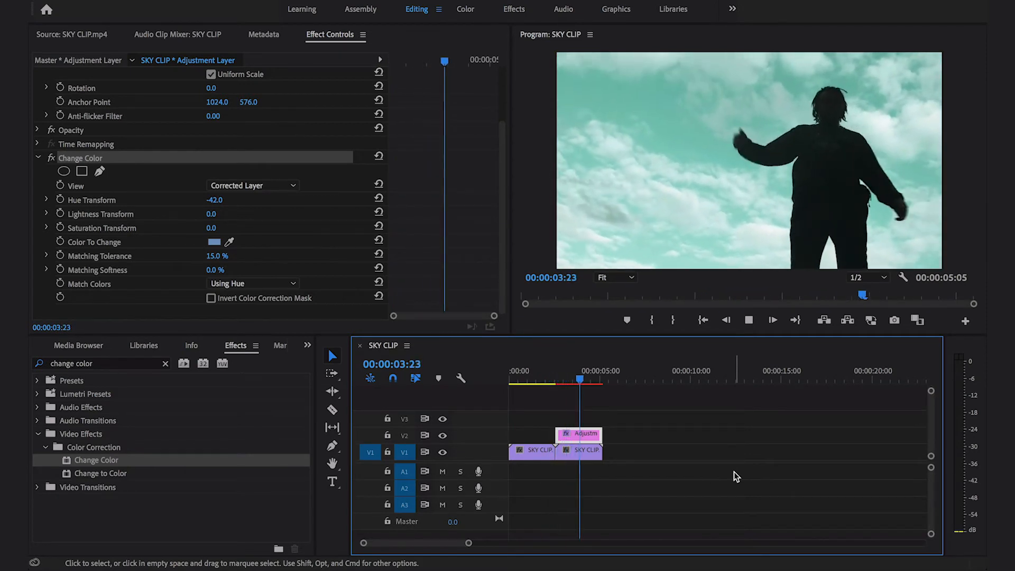
click(578, 362)
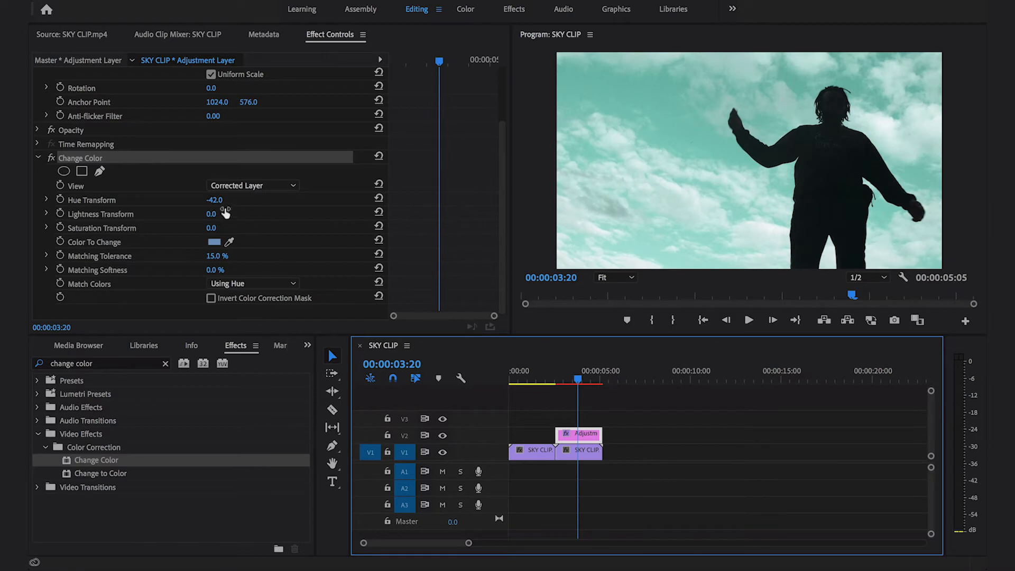
- Try other Hue Transform values, ending at -43.0, move the playhead to 00:00:03:02 and reset Hue Transform to its default
drag(213, 200, 306, 201)
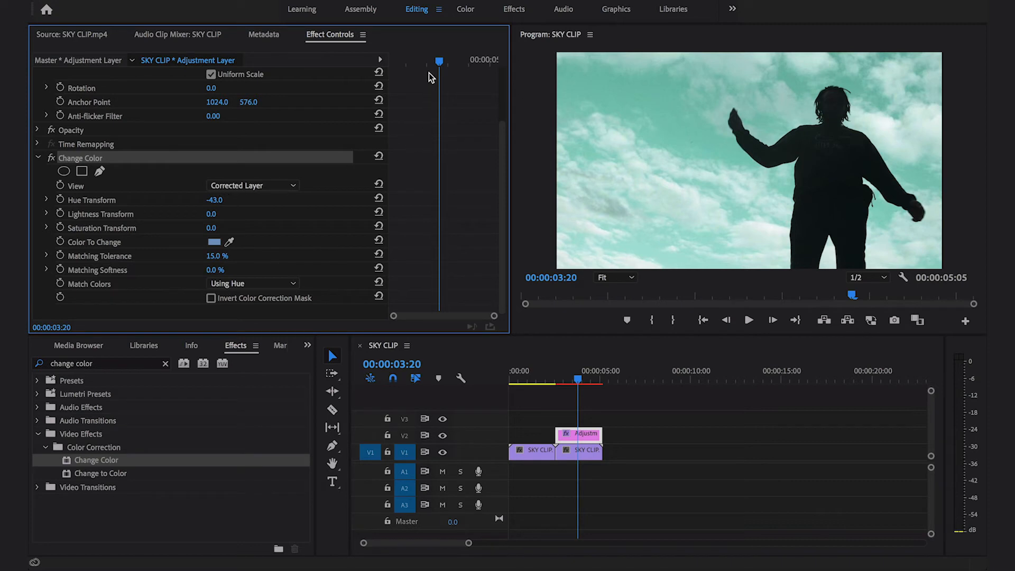
drag(433, 68, 408, 65)
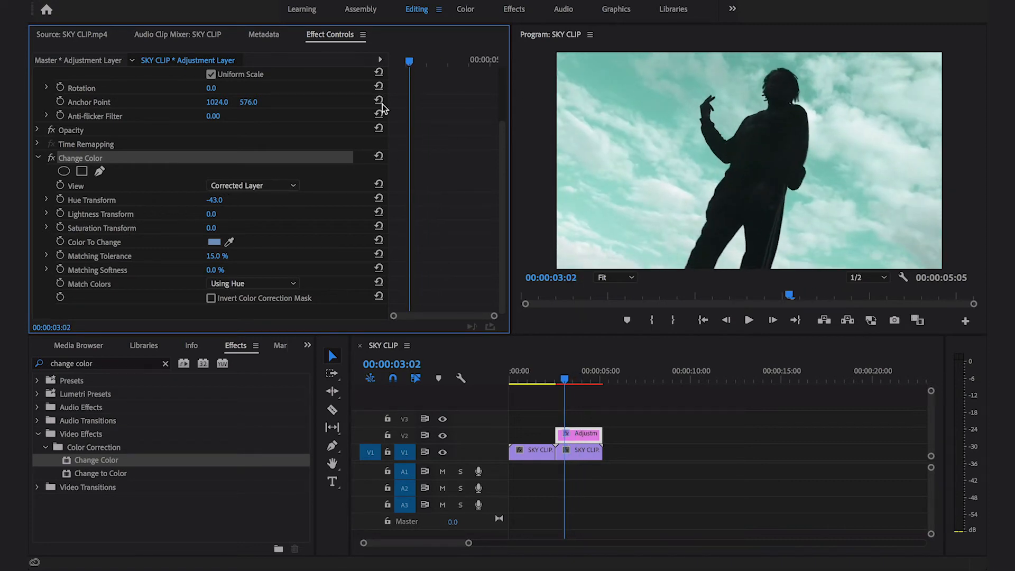
click(379, 204)
click(380, 195)
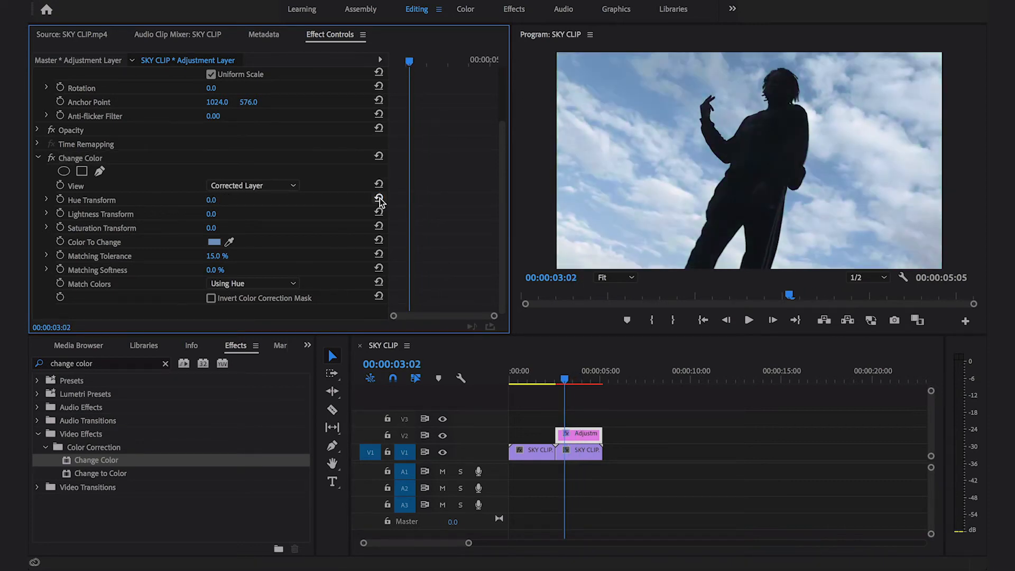
- Keyframe Change Color's Hue Transform from 0.0 at 00:00:02:15 to -239.0 near 00:00:04:23, moving the end keyframe slightly closer to the layer's end
drag(403, 61, 390, 62)
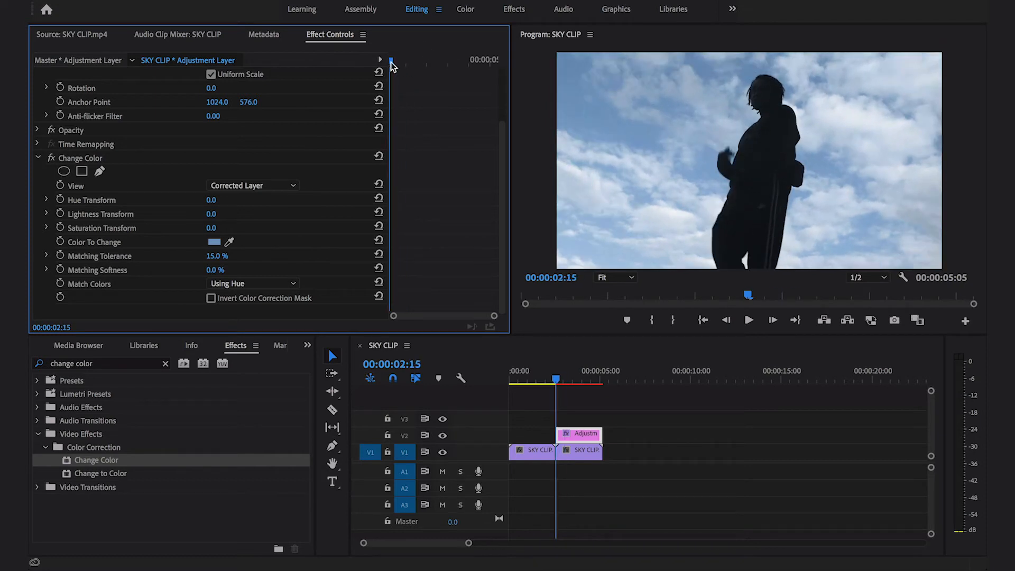
click(60, 200)
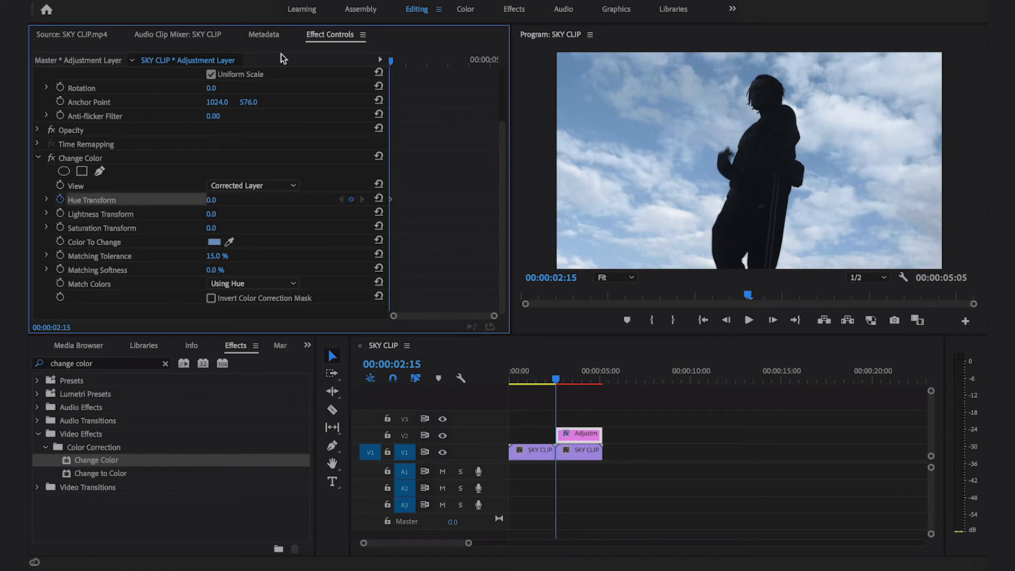
drag(444, 62, 486, 62)
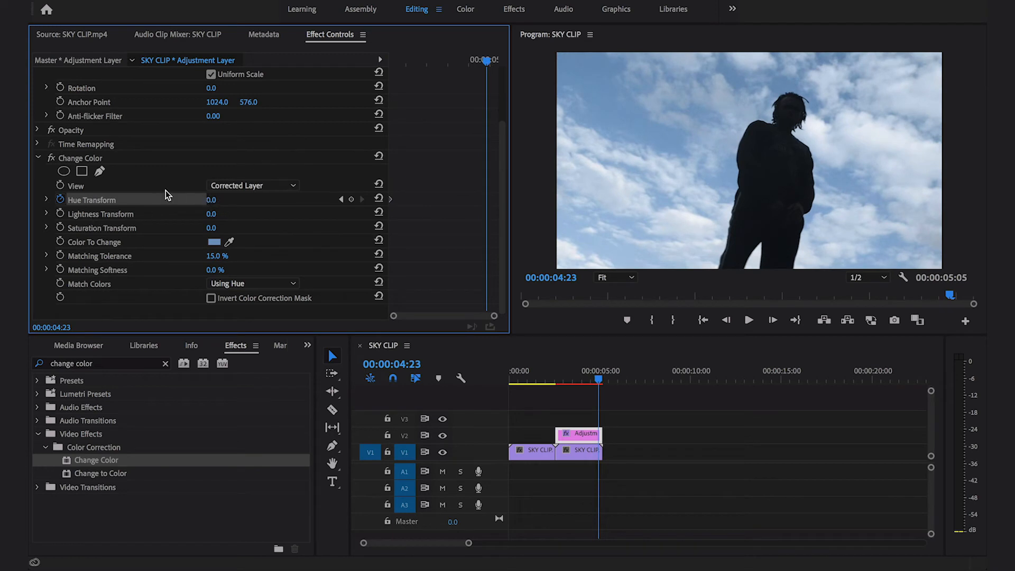
click(349, 199)
click(212, 199)
text(43)
key(Return)
drag(211, 200, 161, 201)
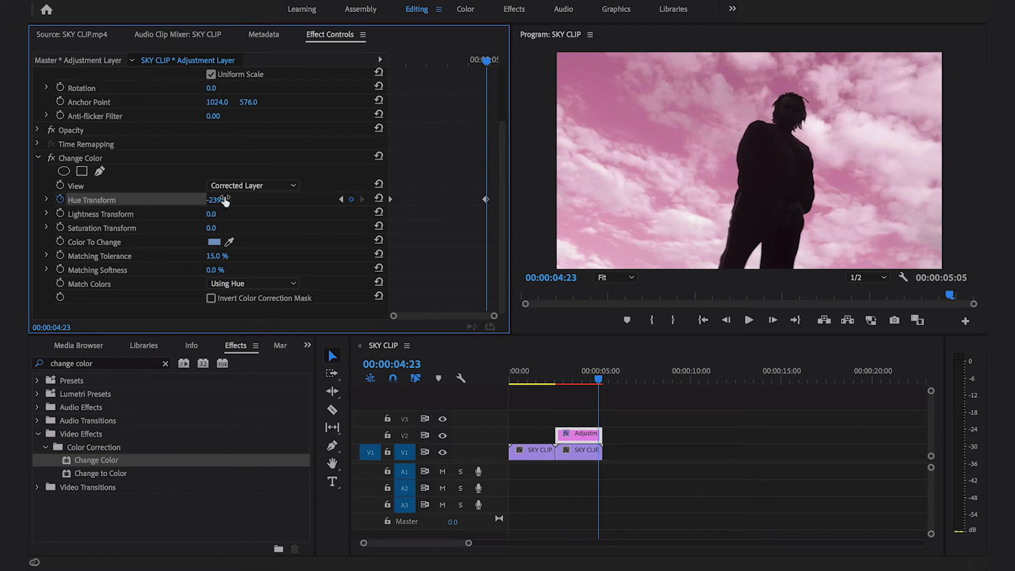
drag(485, 200, 490, 199)
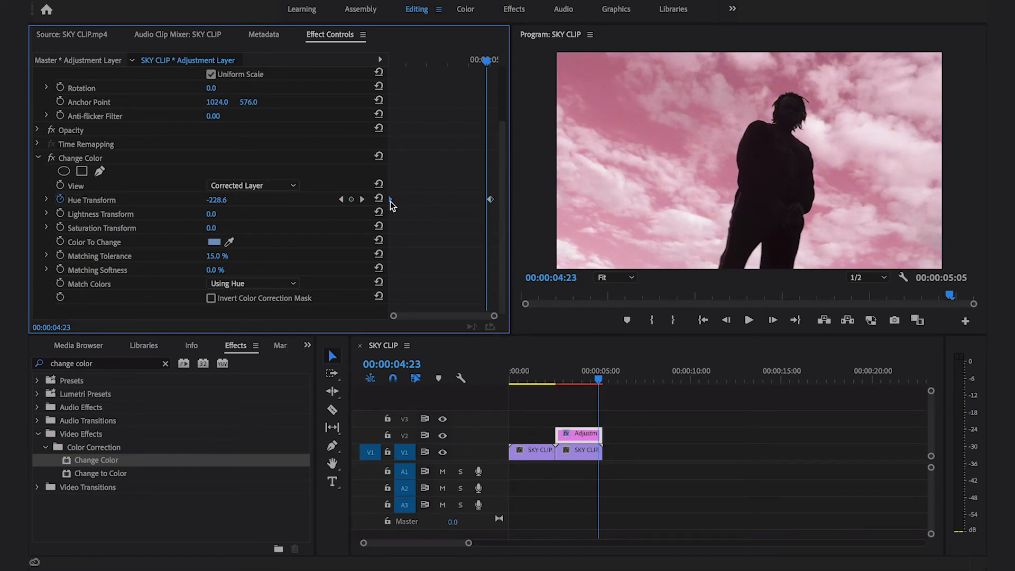
- Apply eased interpolation to both the start and end keyframes of Hue Transform
key(=)
key(minus)
right_click(393, 204)
click(436, 384)
right_click(491, 201)
click(525, 398)
- Play the animated hue change from 00:00:02:15, and replay it from 00:00:02:23 to the end of the sequence
drag(457, 70, 368, 64)
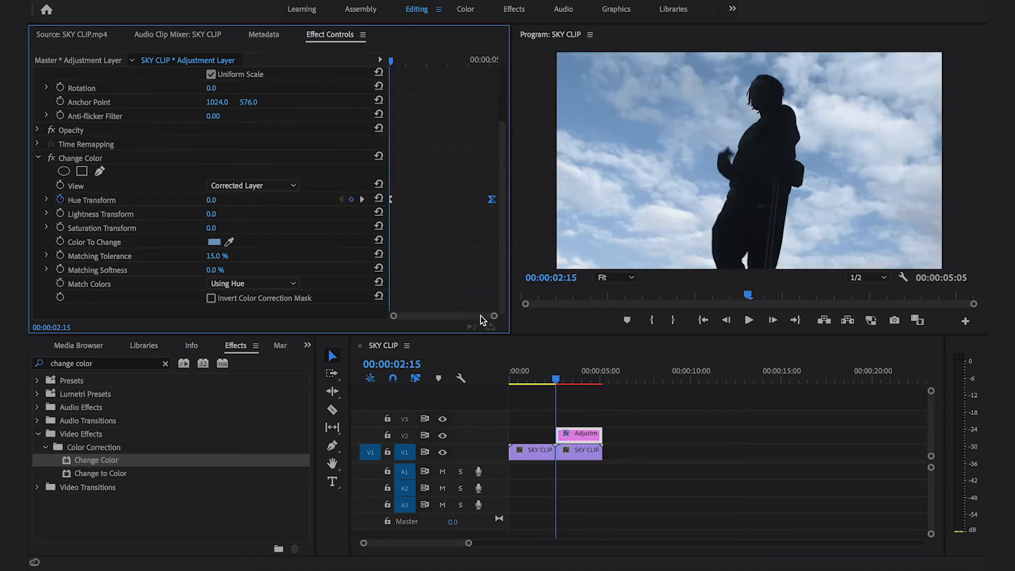
key(space)
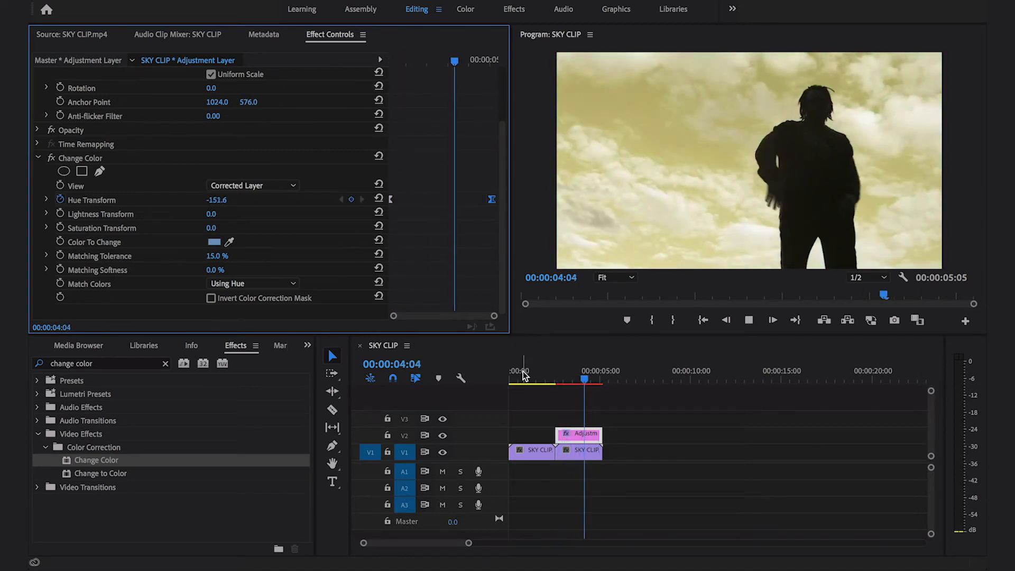
click(562, 380)
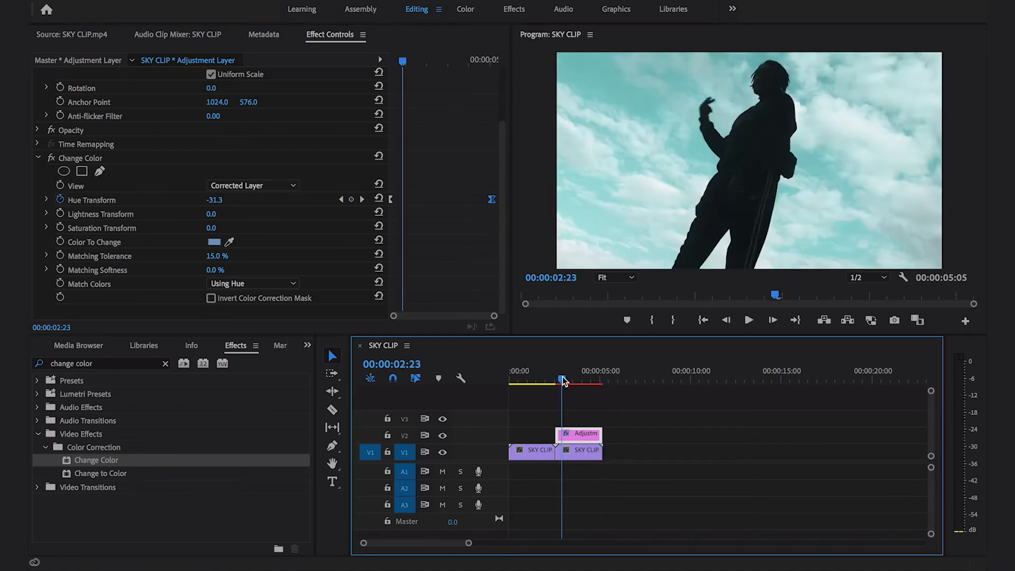
key(space)
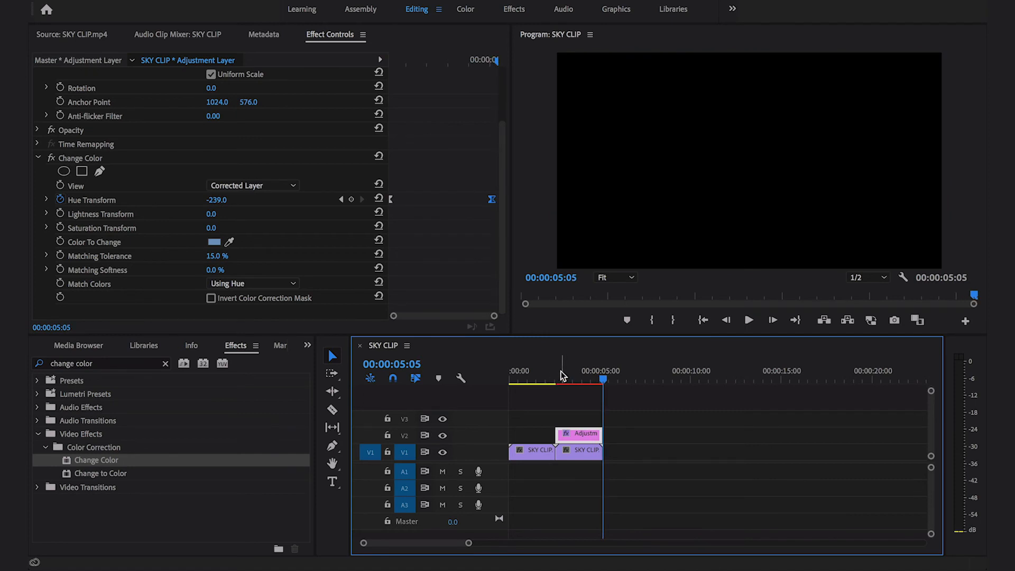
- Play the whole sequence from the start in a maximized Program Monitor, and restore the normal layout
key(Home)
click(749, 139)
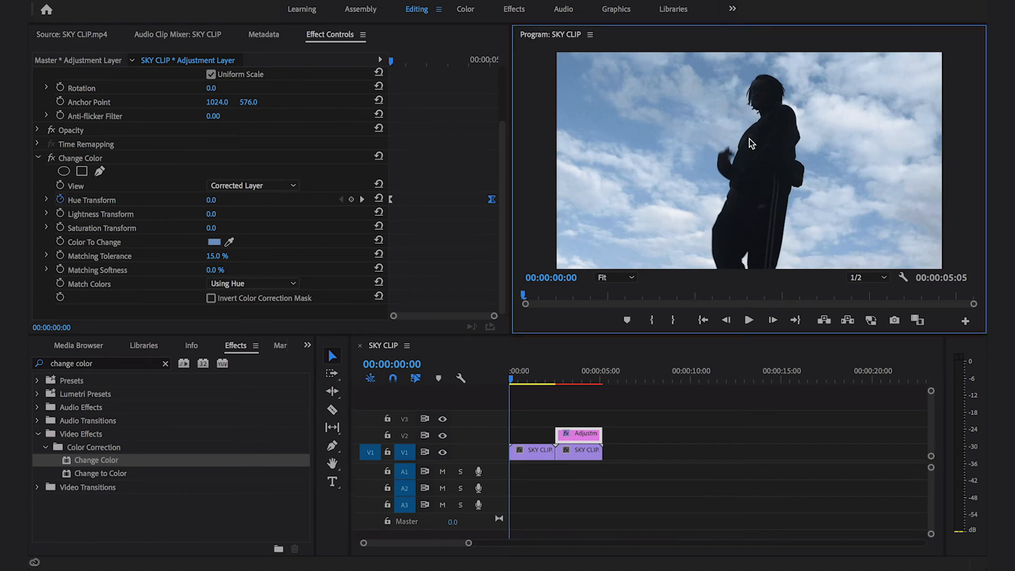
key(grave)
key(space)
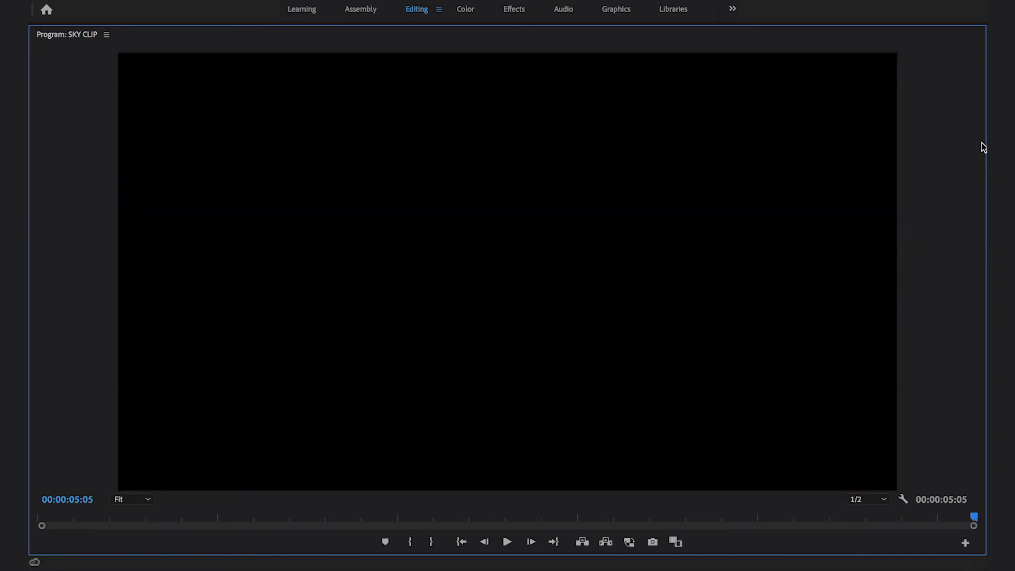
key(grave)
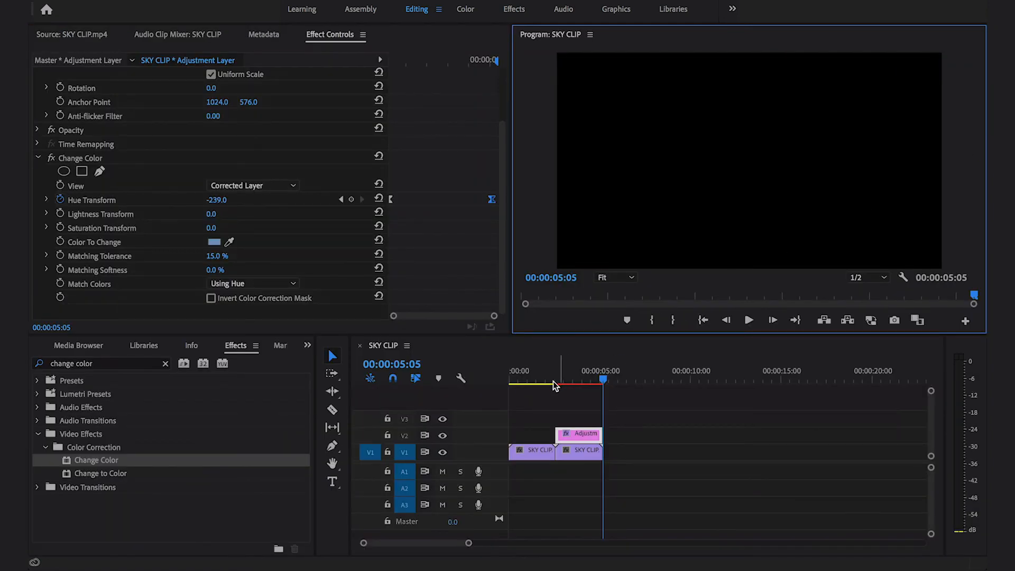
- Return the playhead to 00:00:00:00 and review the available Match Colors options of the Change Color effect
drag(528, 372, 480, 376)
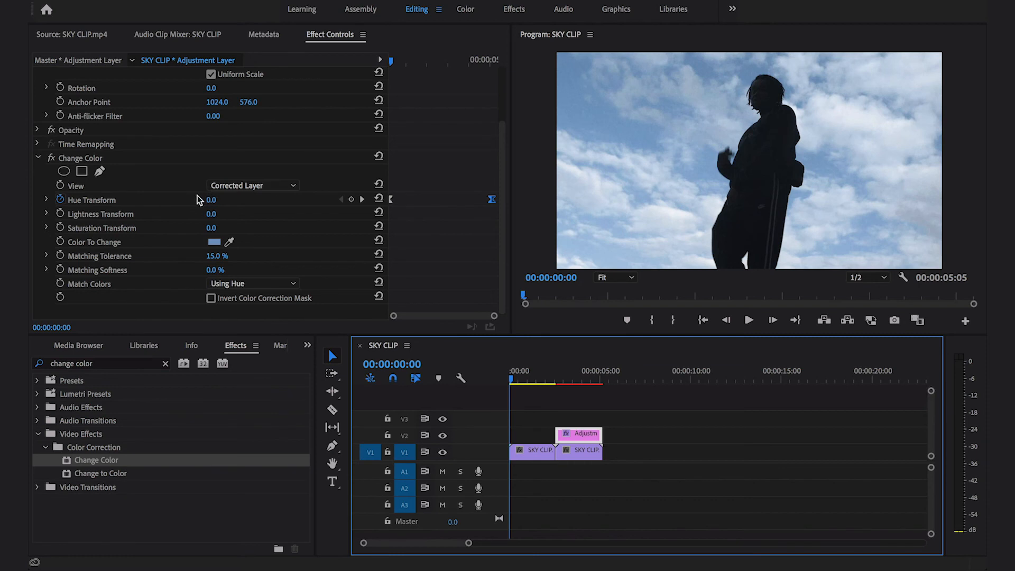
click(280, 287)
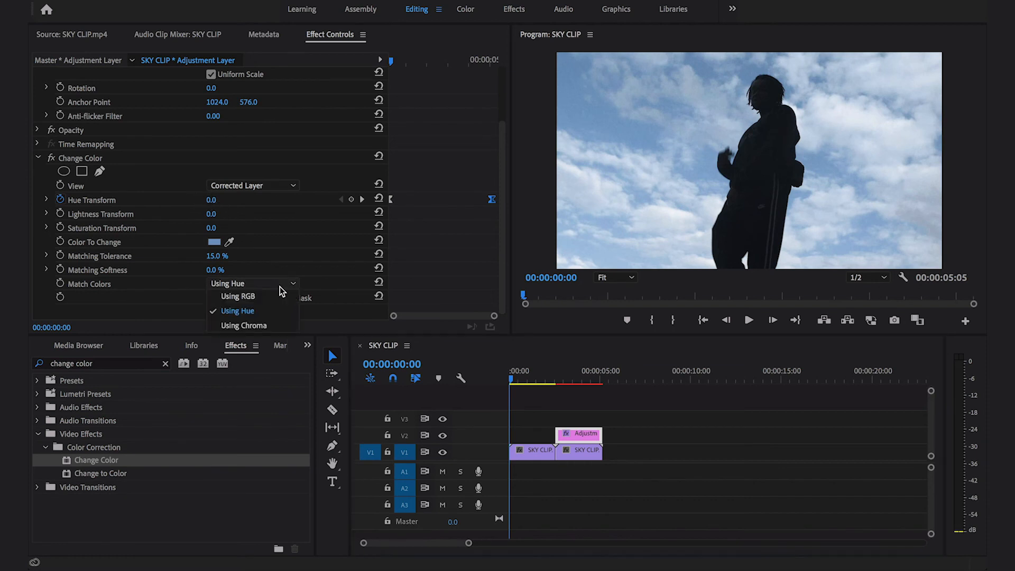
click(305, 270)
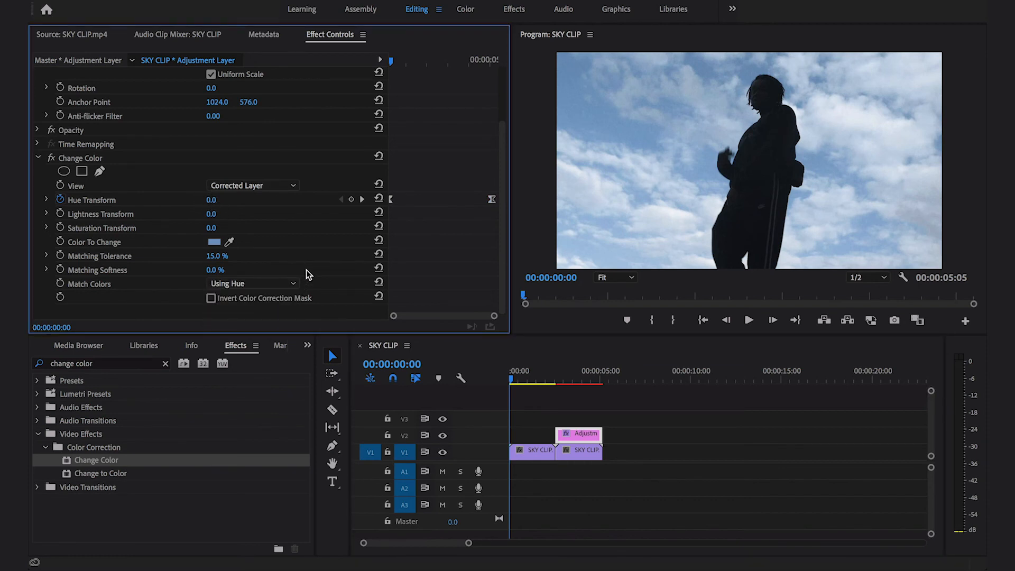
- Try raising Change Color's Saturation Transform with the playhead at 00:00:03:08, and reset it to its default
drag(558, 376, 569, 376)
mouse_move(214, 226)
mouse_down()
mouse_move(248, 227)
mouse_move(225, 228)
mouse_up()
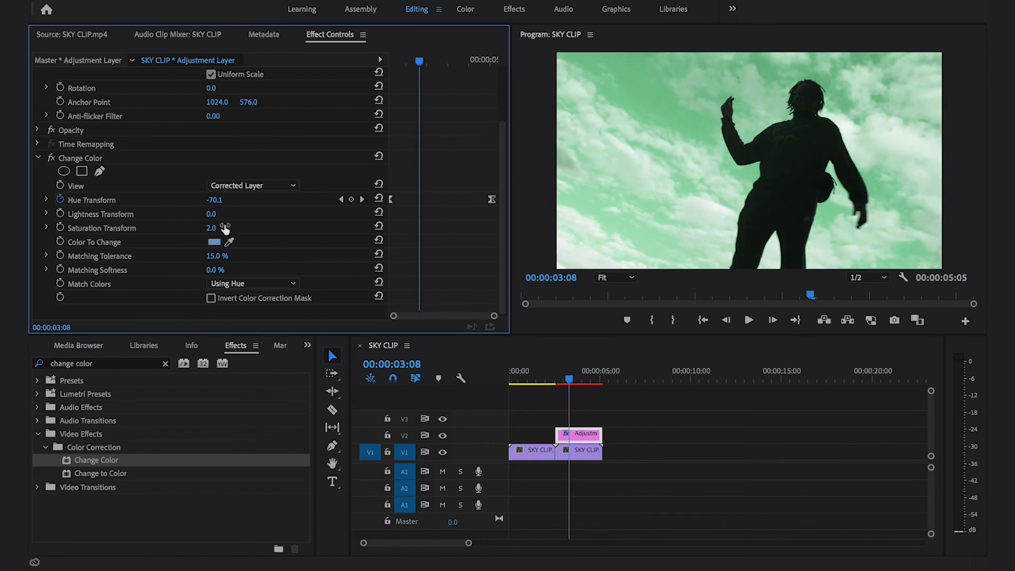
click(379, 226)
- Switch to the Color workspace and strongly raise the adjustment layer's Saturation in Lumetri Color's Basic Correction
click(465, 12)
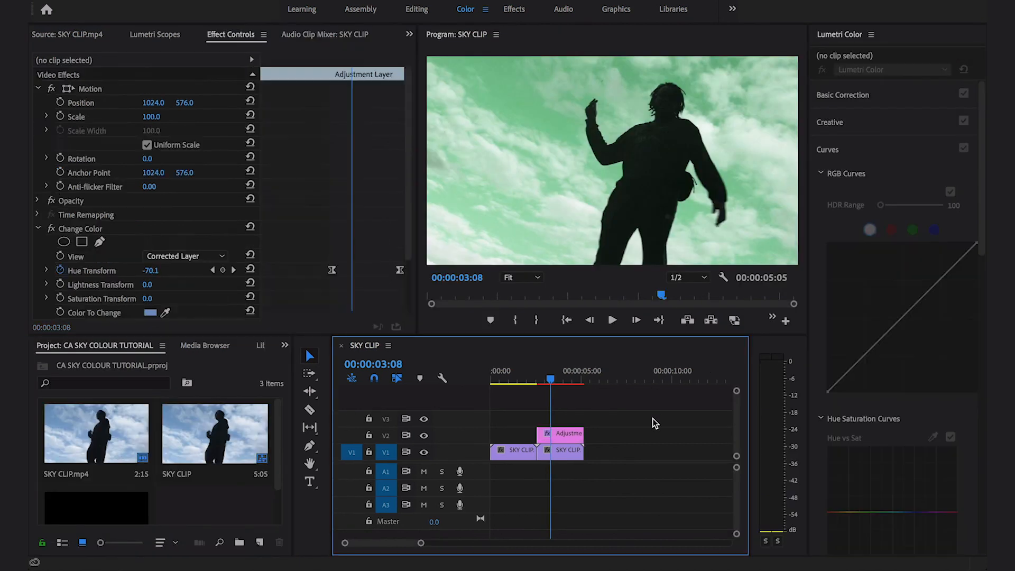
click(559, 435)
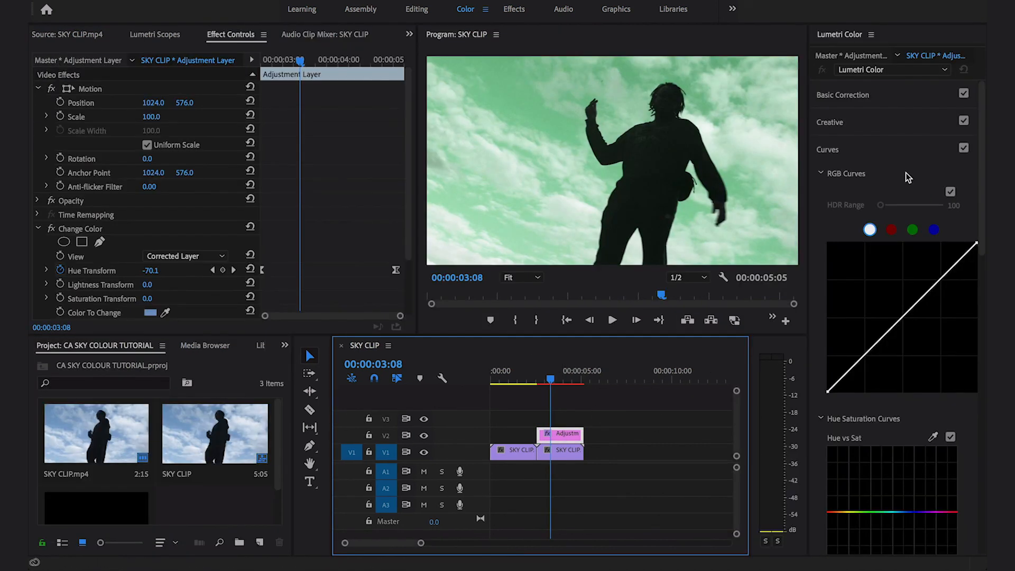
click(879, 103)
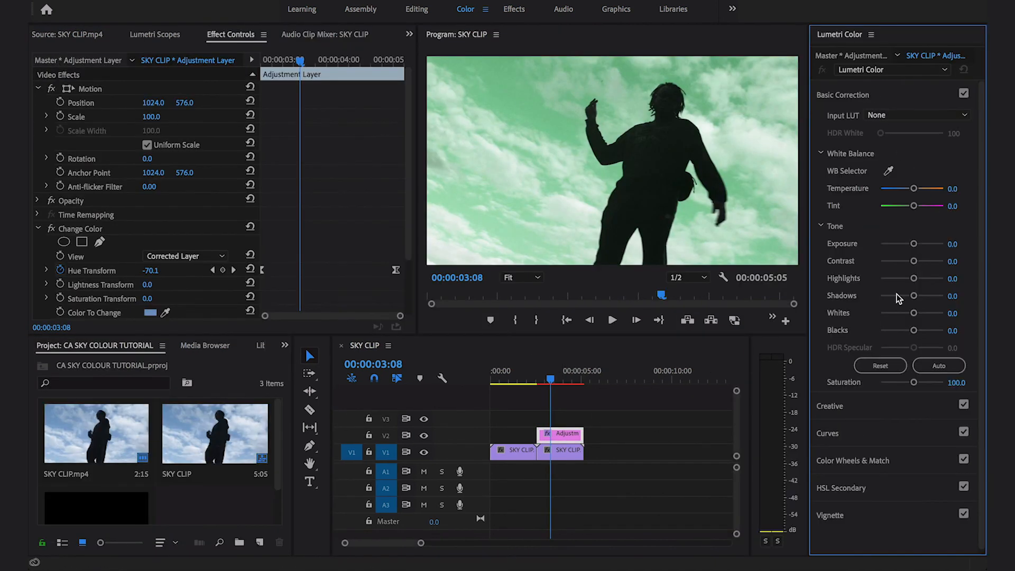
drag(913, 383, 945, 384)
- Preview the saturated sky colours by playing the sequence from 00:00:00:00 in an enlarged Program Monitor
drag(534, 379, 477, 375)
click(730, 175)
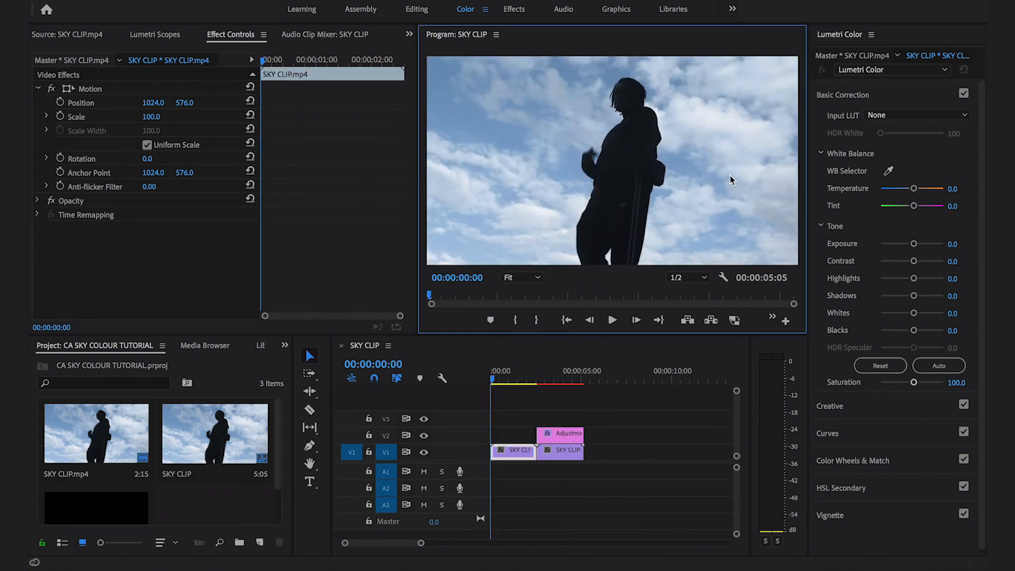
key(grave)
key(space)
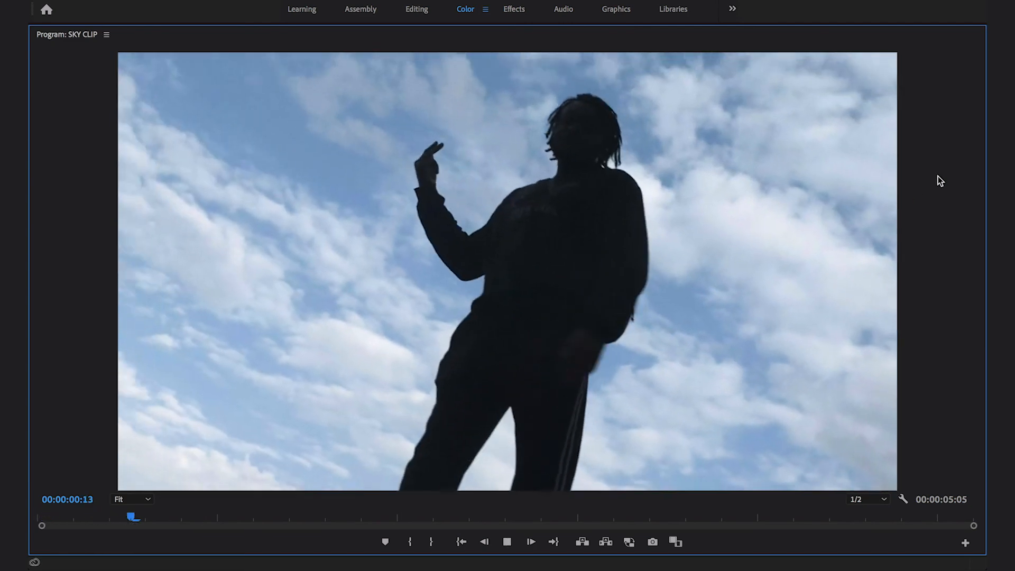